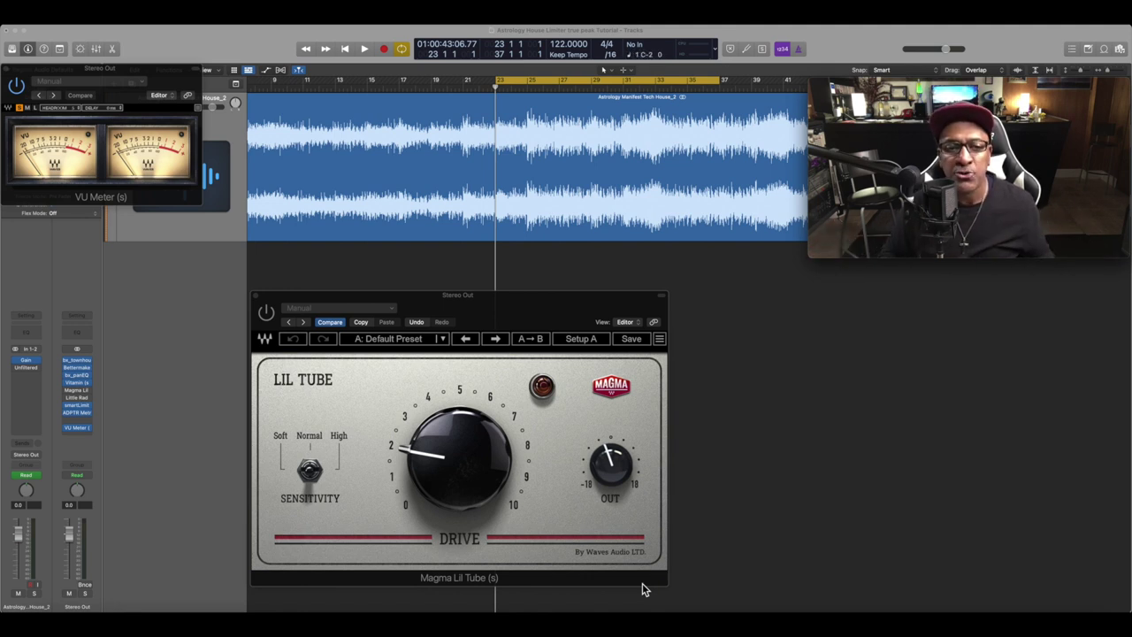
Switch the Lil Tube sensitivity to High, over to Soft, and back to Normal.
left_click(587, 569)
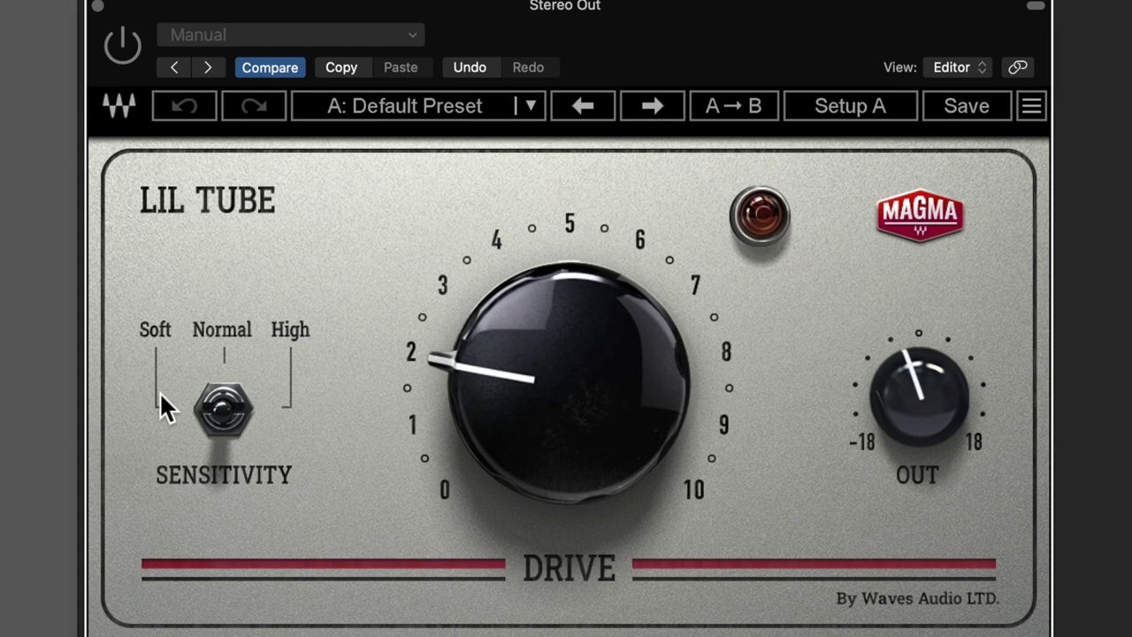
left_click(211, 427)
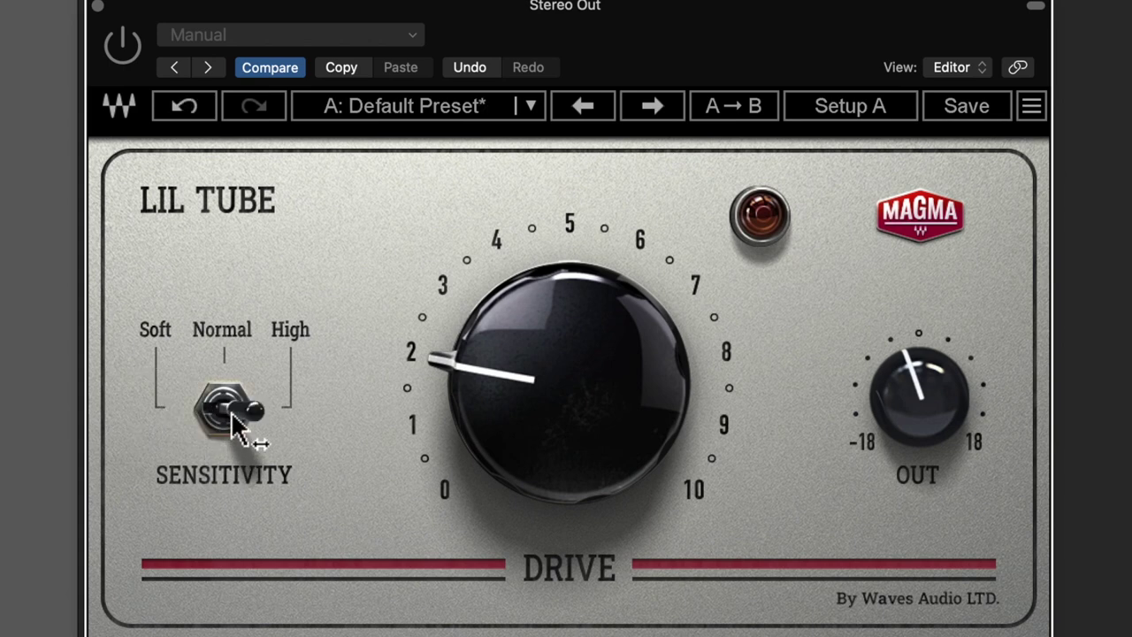
left_click(213, 430)
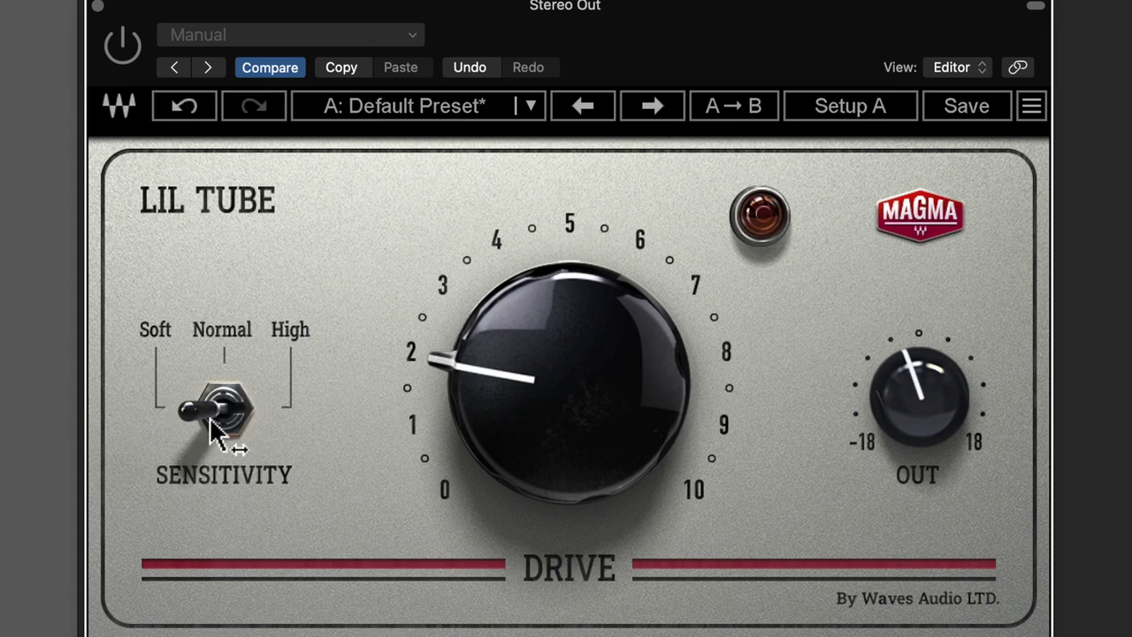
left_click(228, 428)
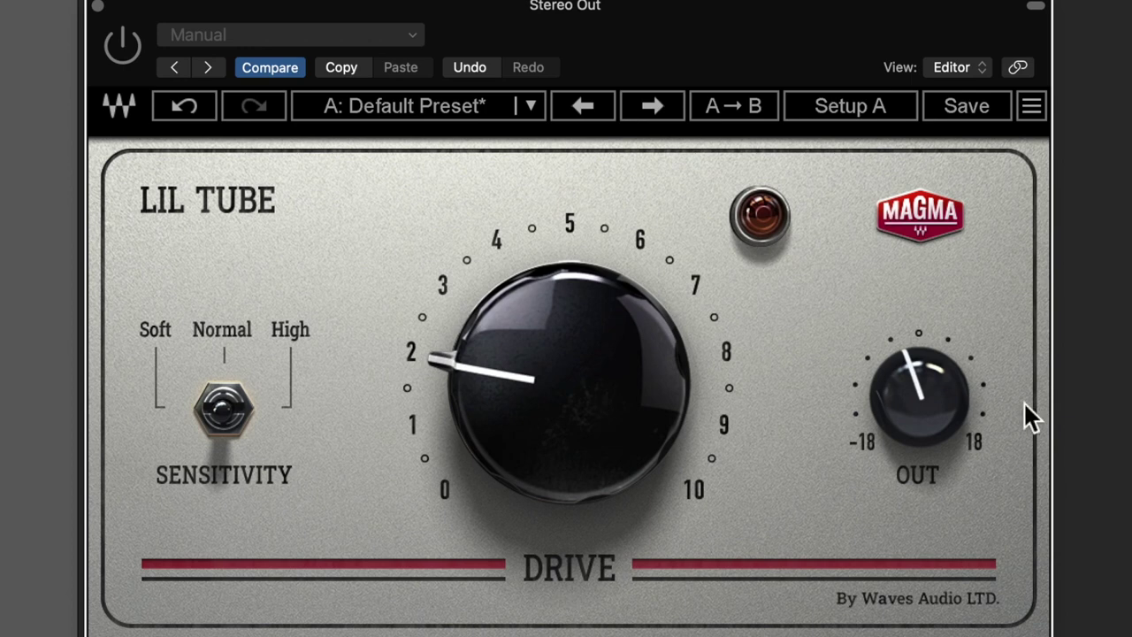
mouse_move(923, 408)
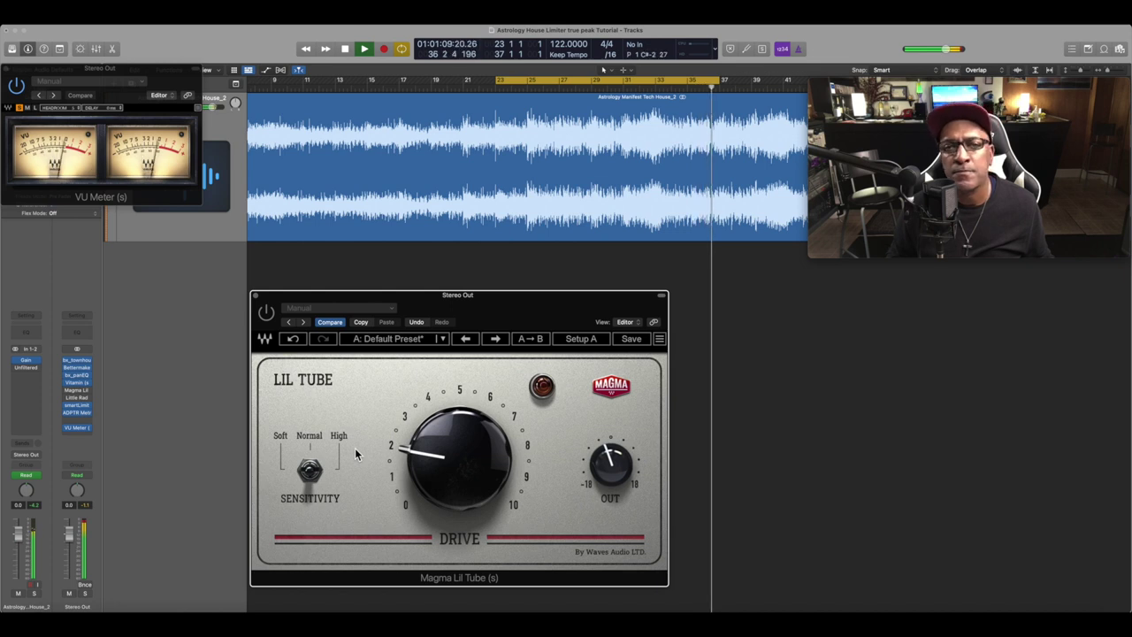
Play the looped section while switching Lil Tube on and off to compare the processed and bypassed sound.
key("space")
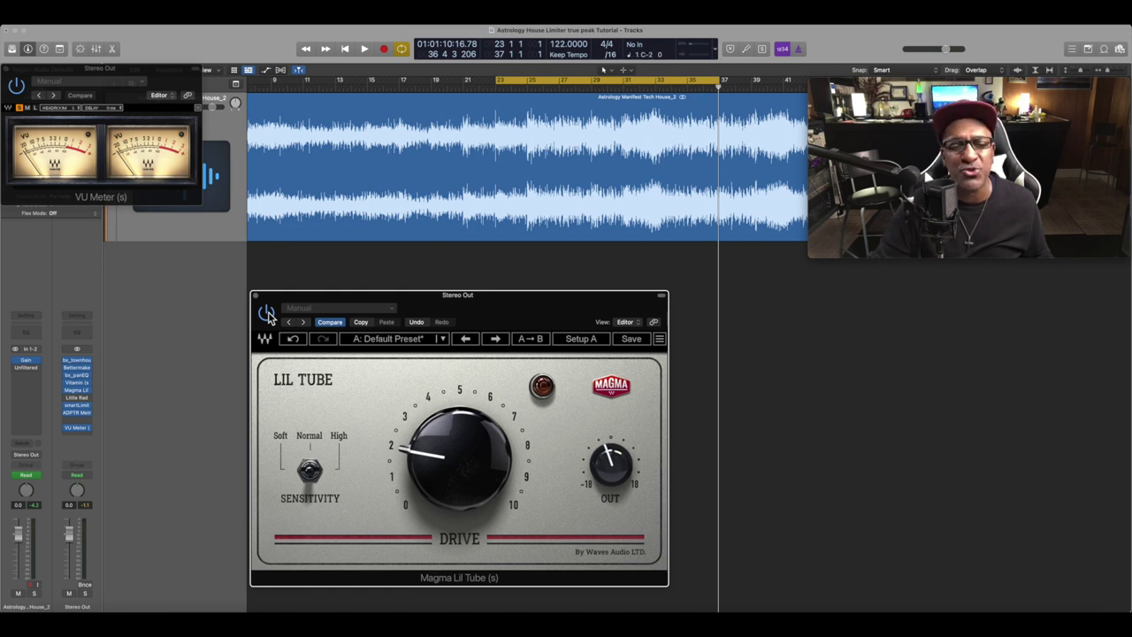
key("space")
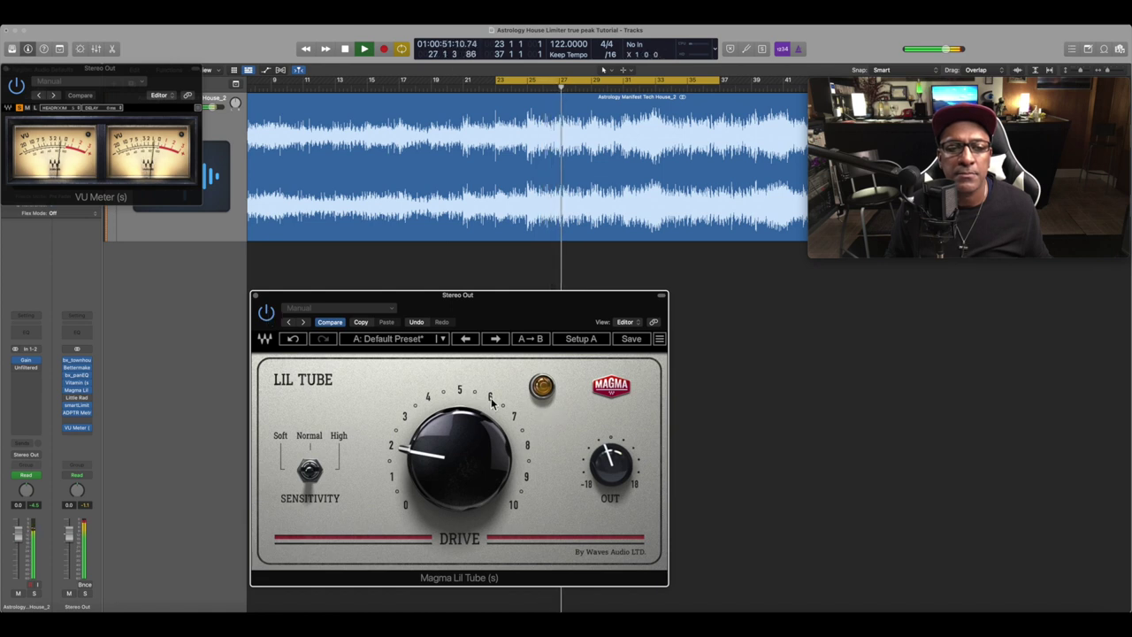
left_click(265, 313)
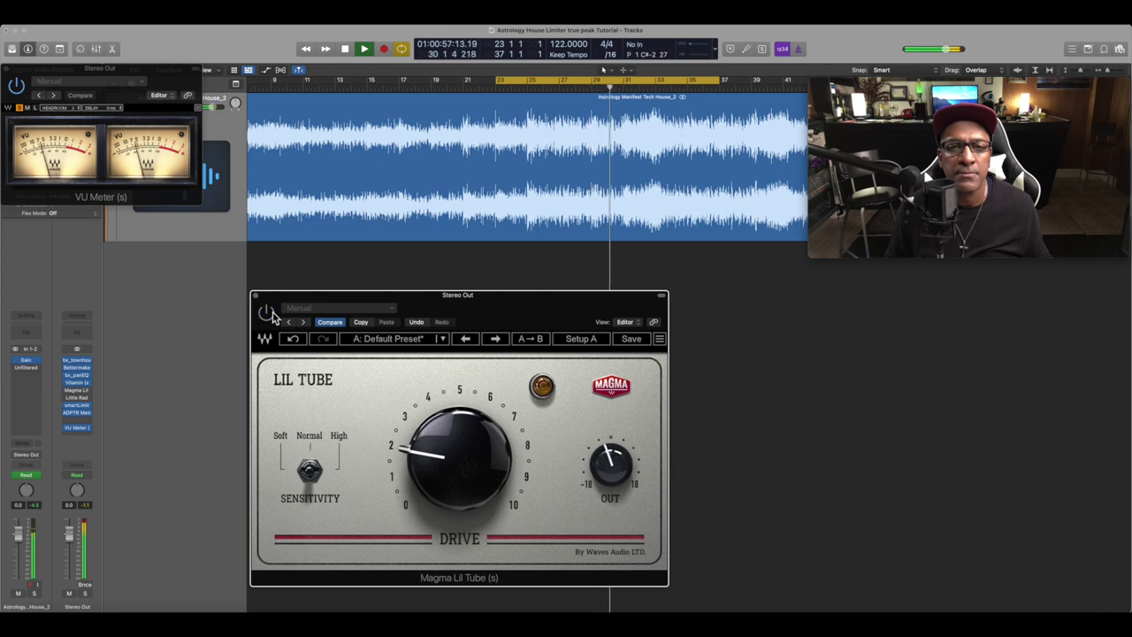
left_click(265, 314)
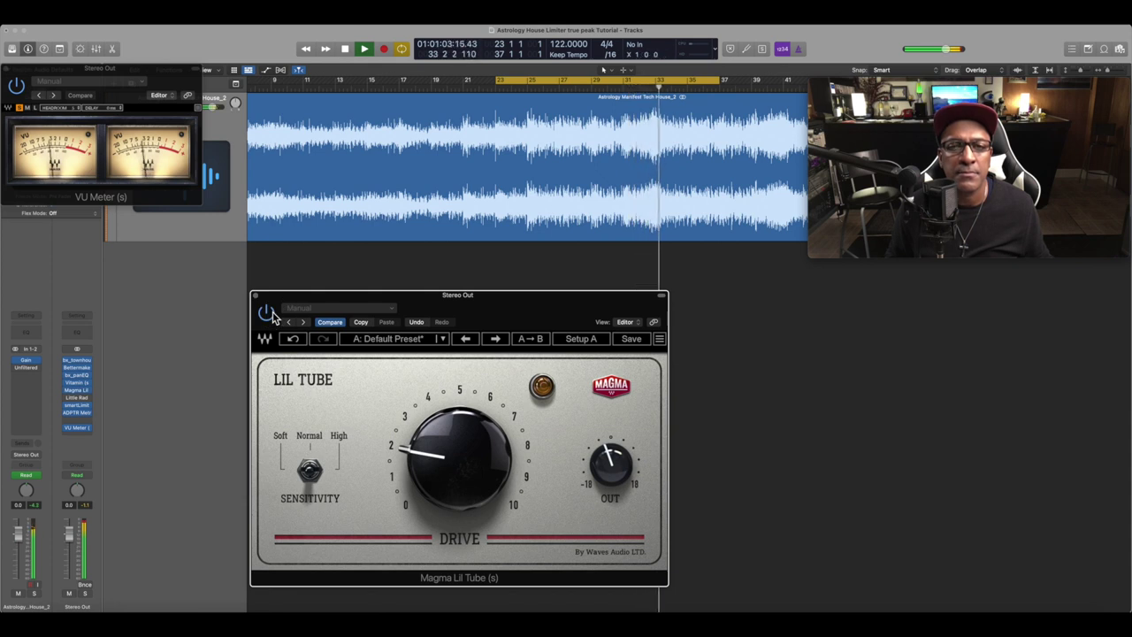
left_click(265, 313)
key("space")
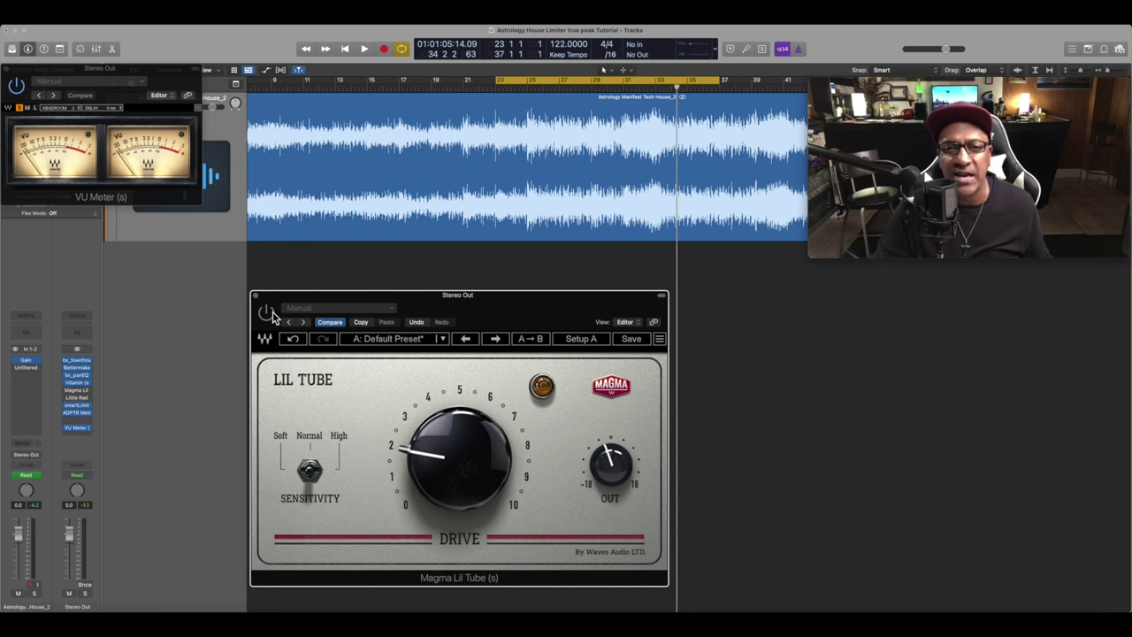
key("space")
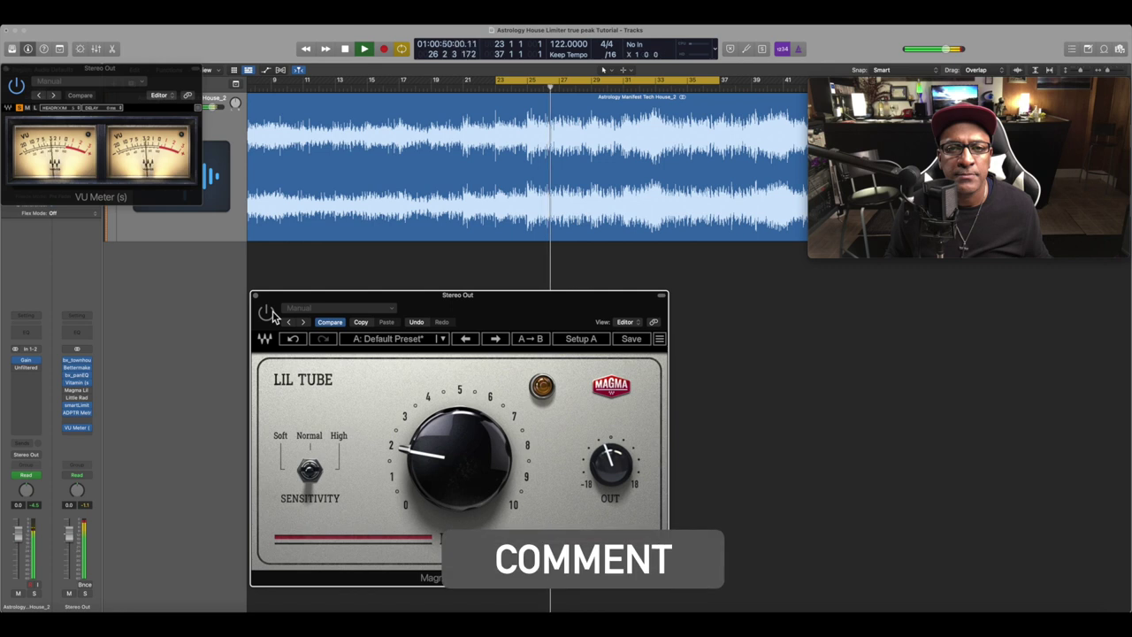
left_click(265, 313)
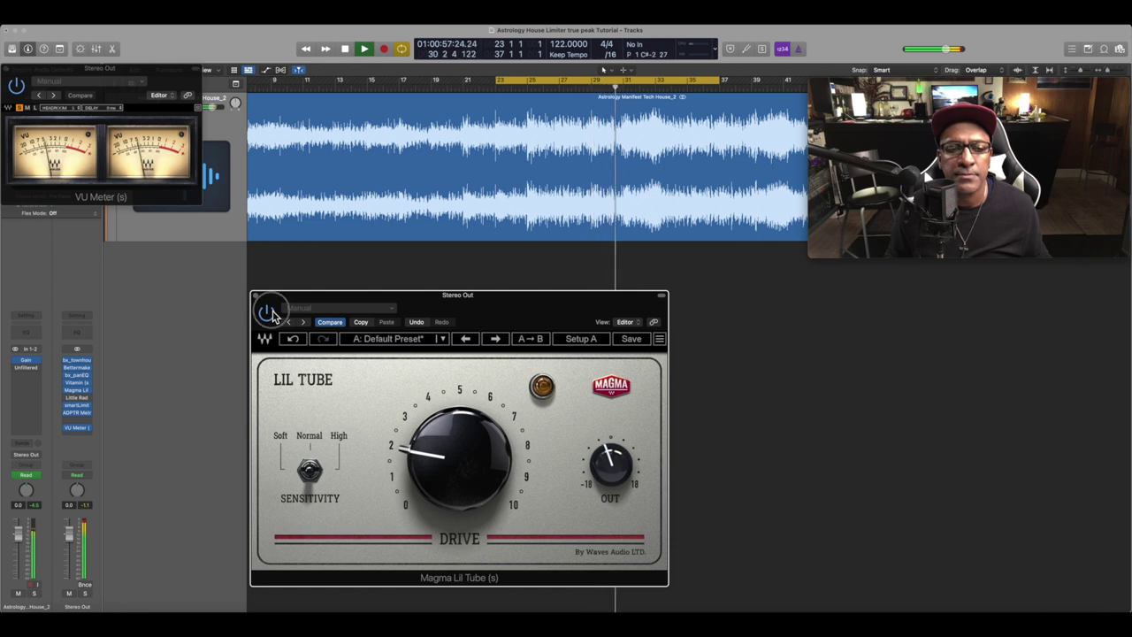
key("space")
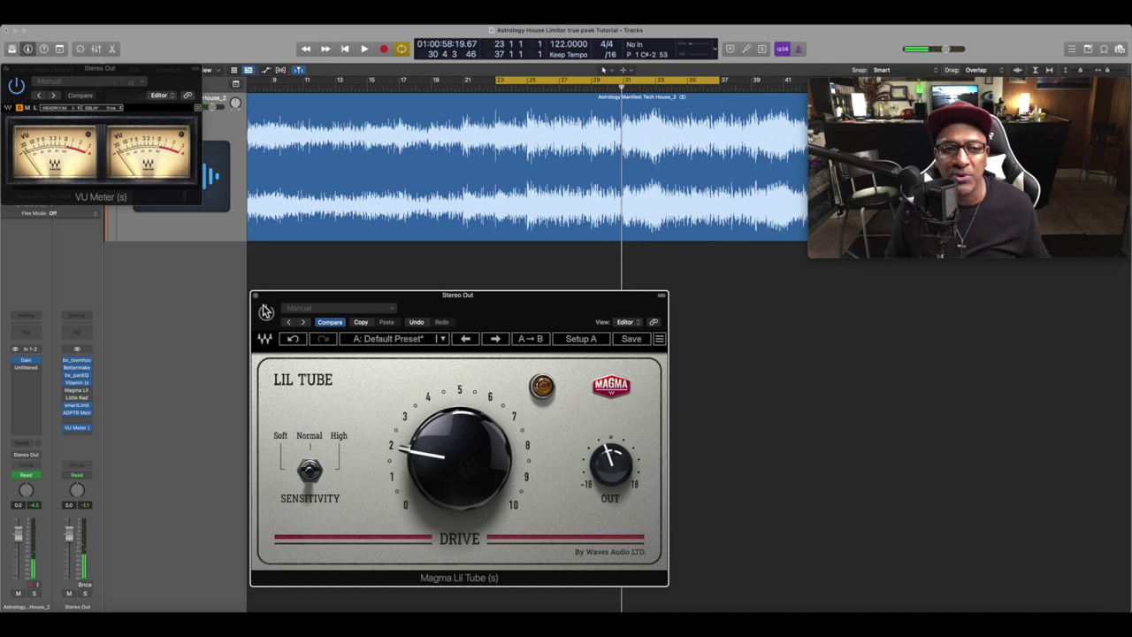
Close the Lil Tube window and open Little Radiator from the Stereo Out inserts, placing it in the empty area below the track.
left_click(256, 295)
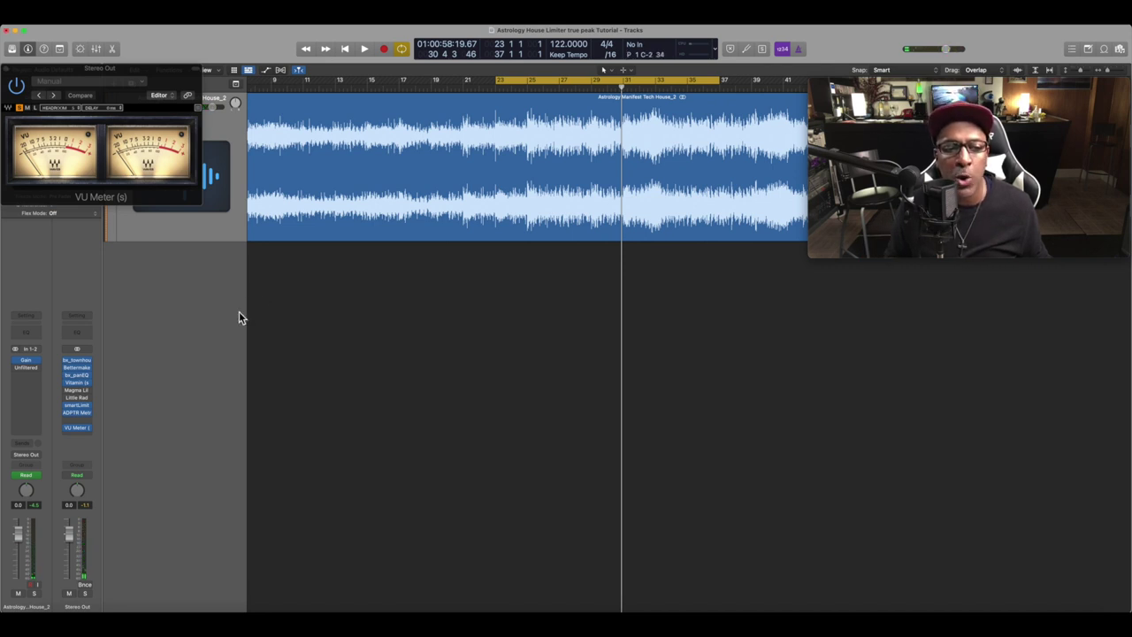
left_click(77, 398)
left_click_drag(539, 147, 646, 293)
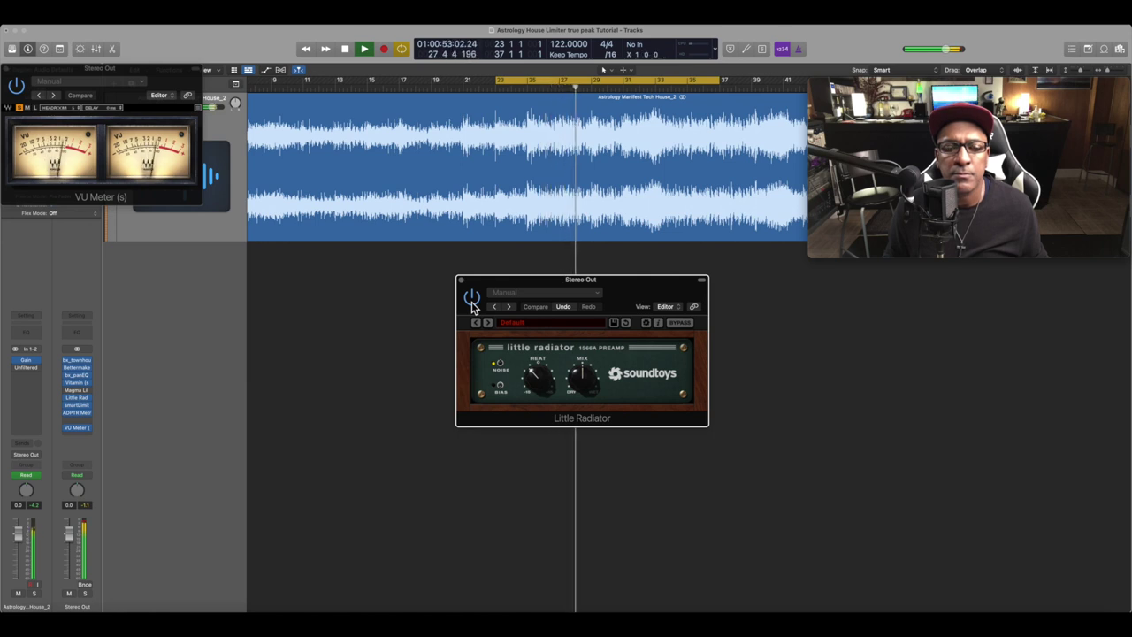
Play the looped section while switching Little Radiator on and off to compare its effect.
key("space")
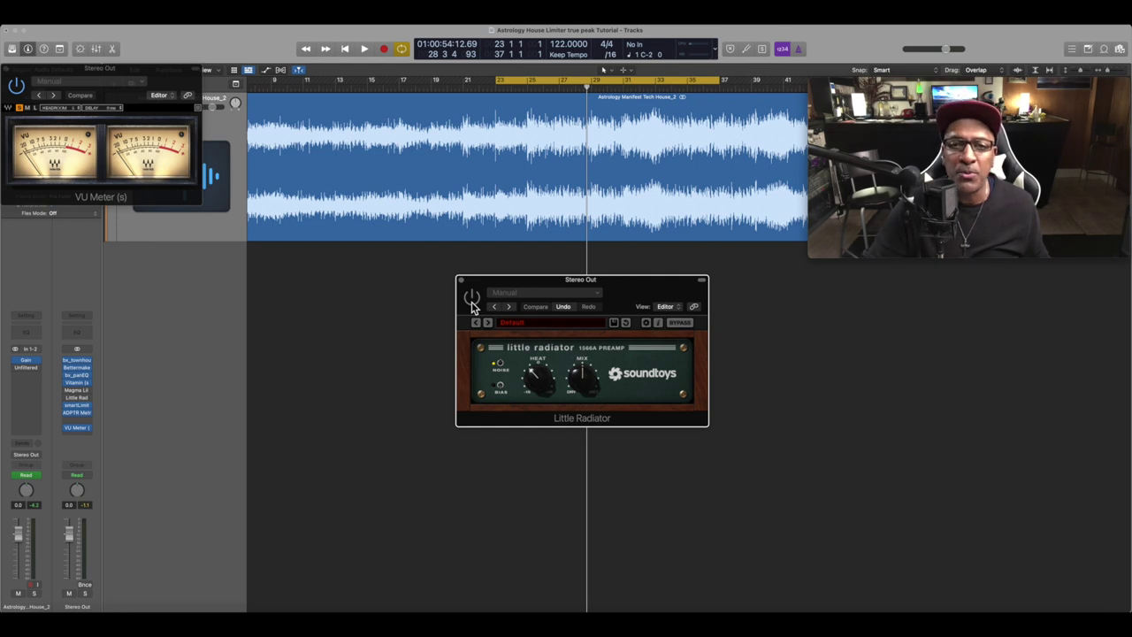
key("space")
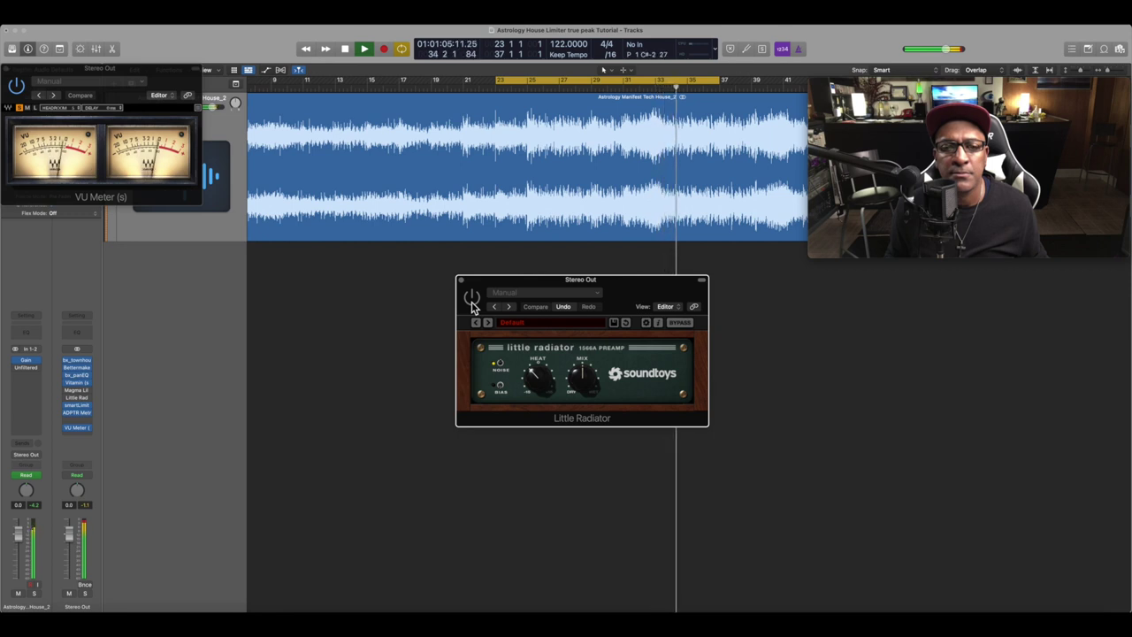
left_click(472, 298)
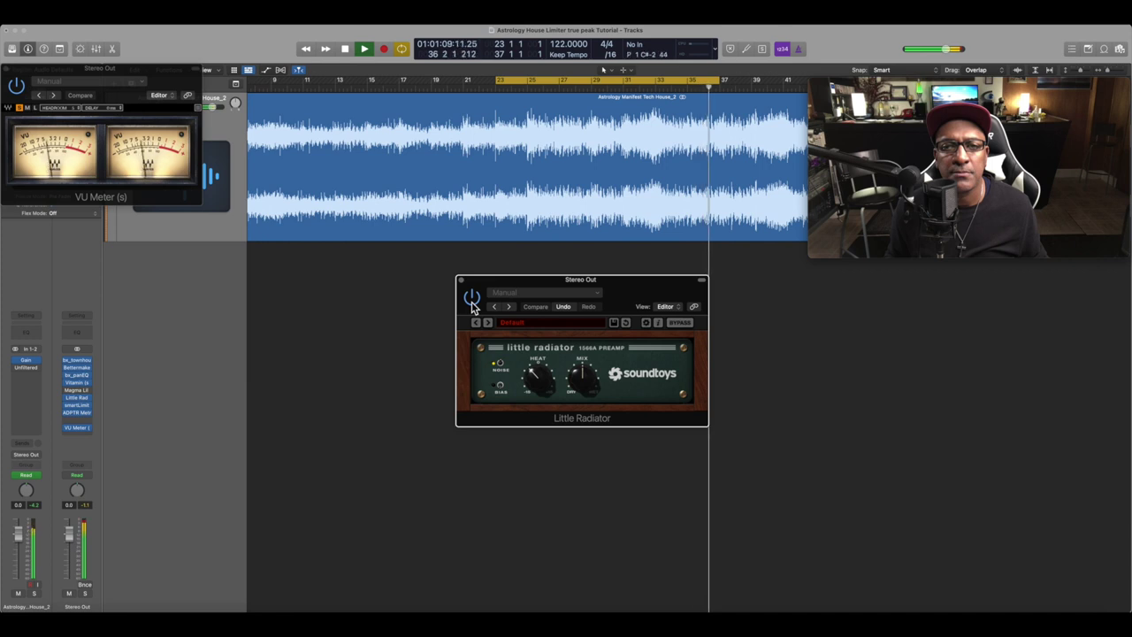
key("space")
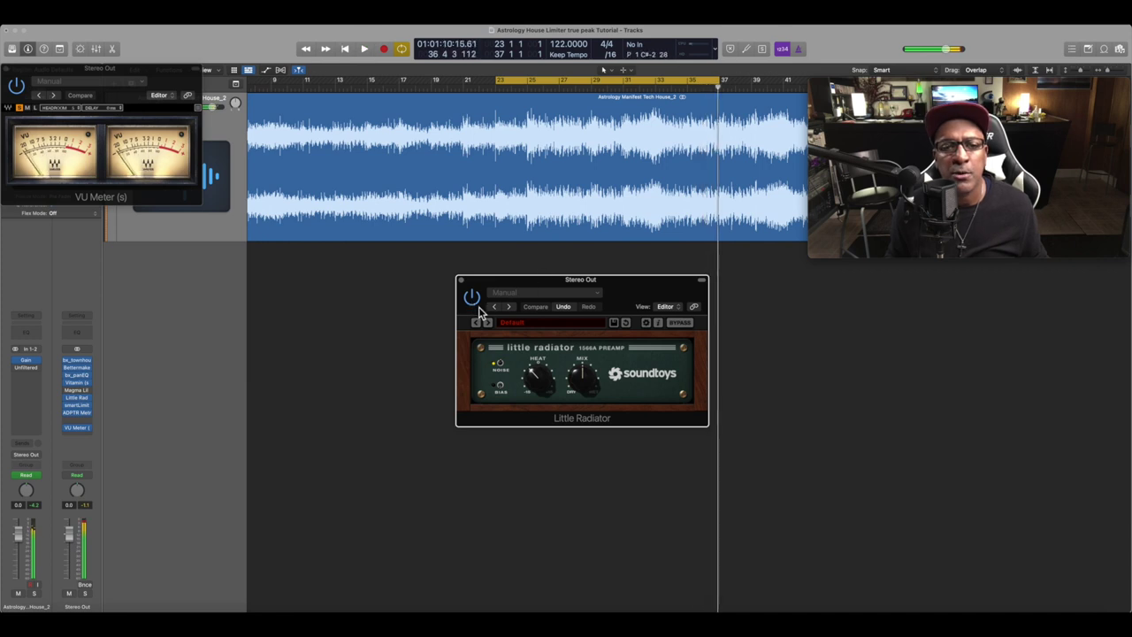
Move the Little Radiator window aside and reopen Lil Tube from the Stereo Out inserts so both plug-ins sit side by side.
left_click_drag(527, 285, 781, 331)
left_click(77, 390)
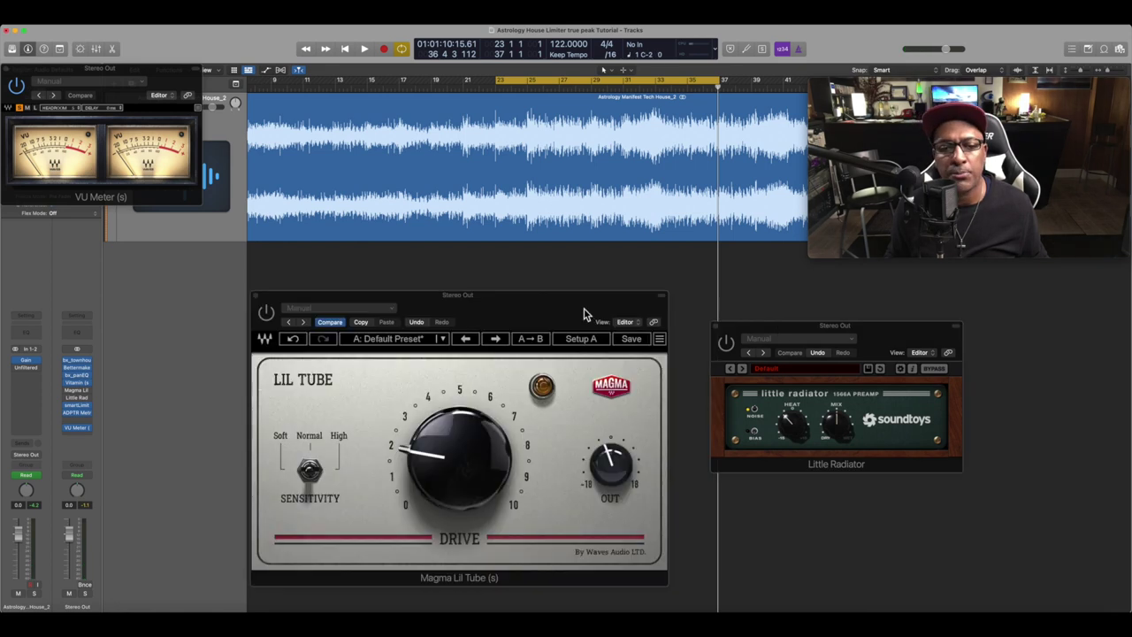
left_click(661, 341)
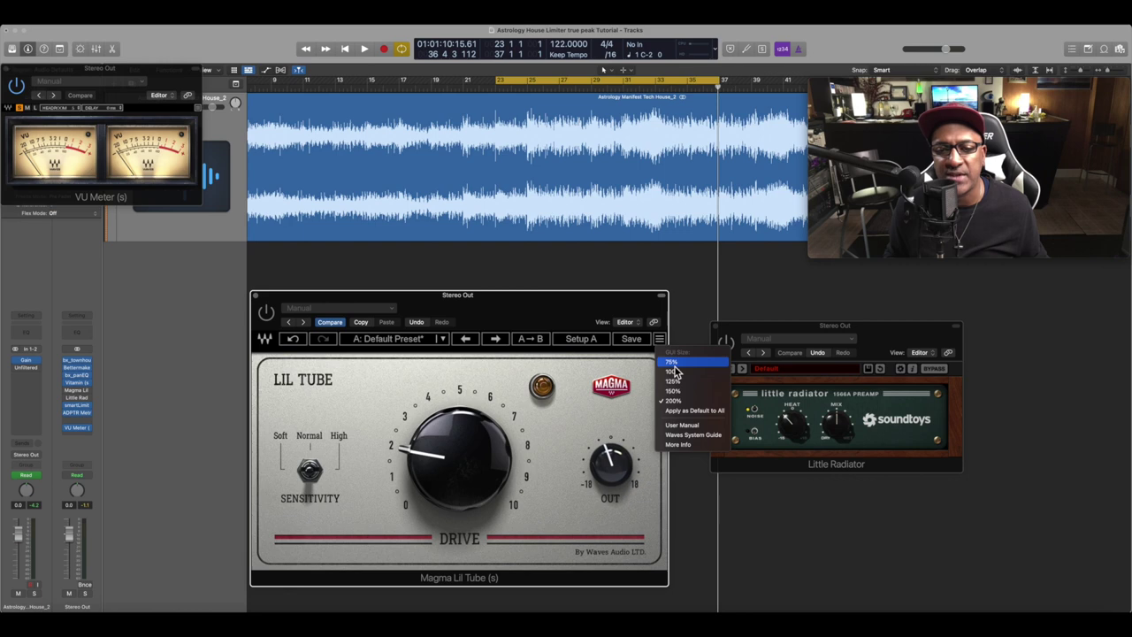
left_click(637, 385)
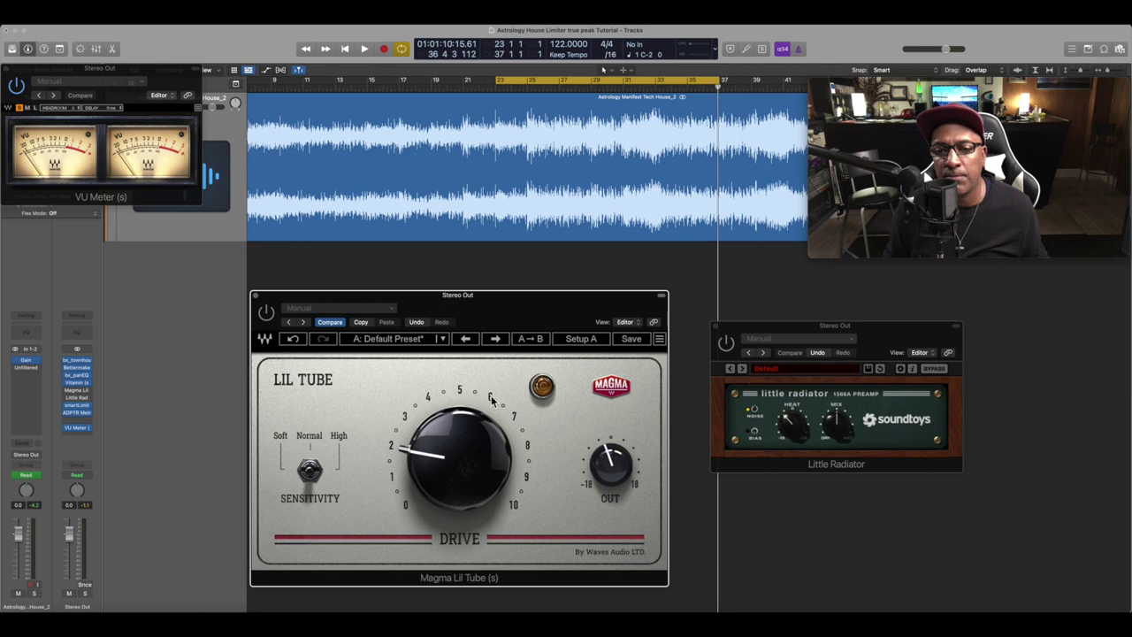
Play the looped section while alternating between Lil Tube and Little Radiator to compare their saturation.
left_click(266, 314)
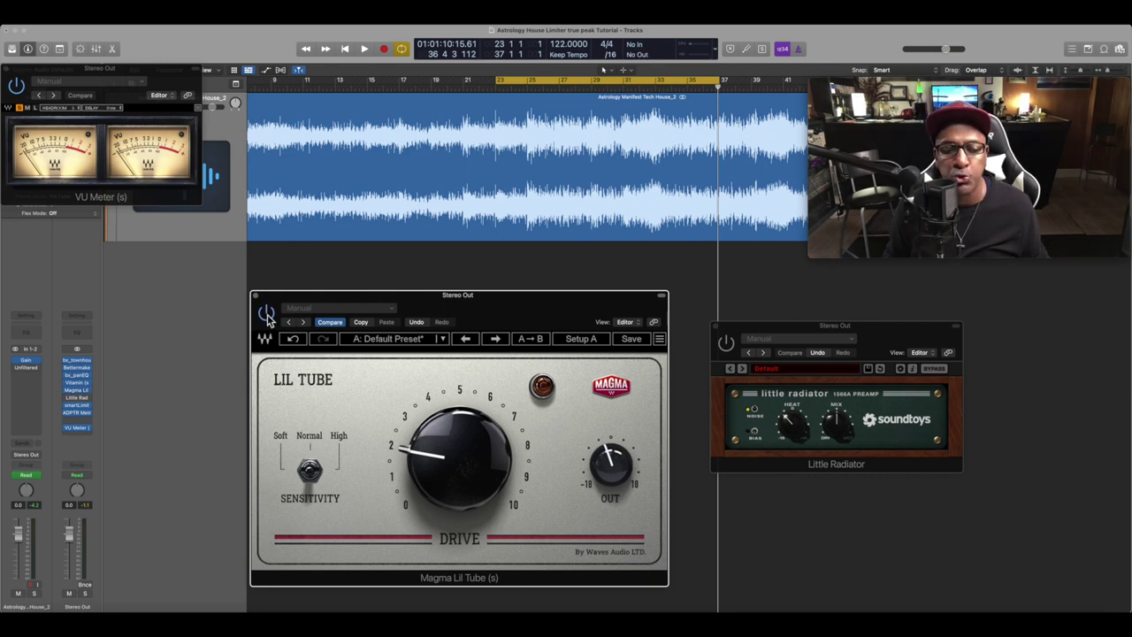
key("space")
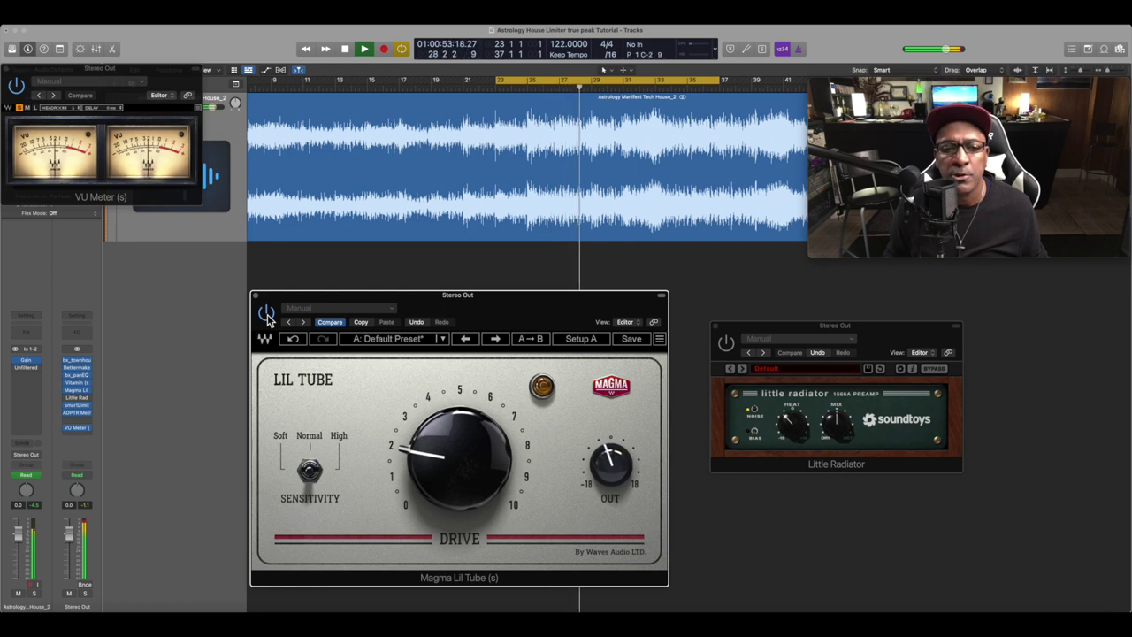
left_click(727, 348)
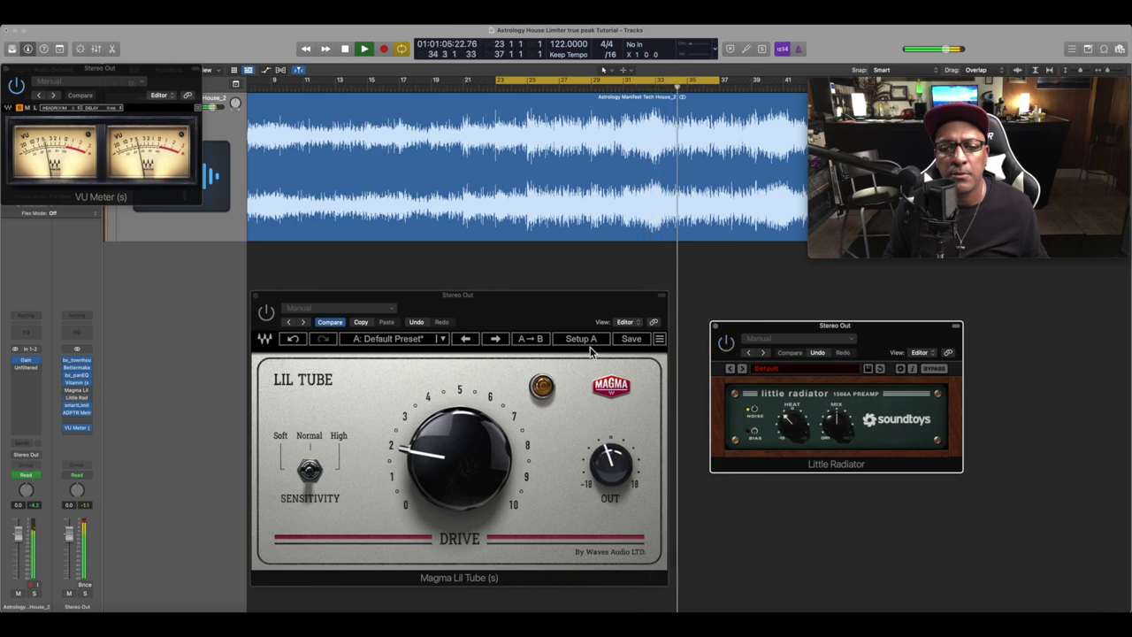
left_click(268, 316)
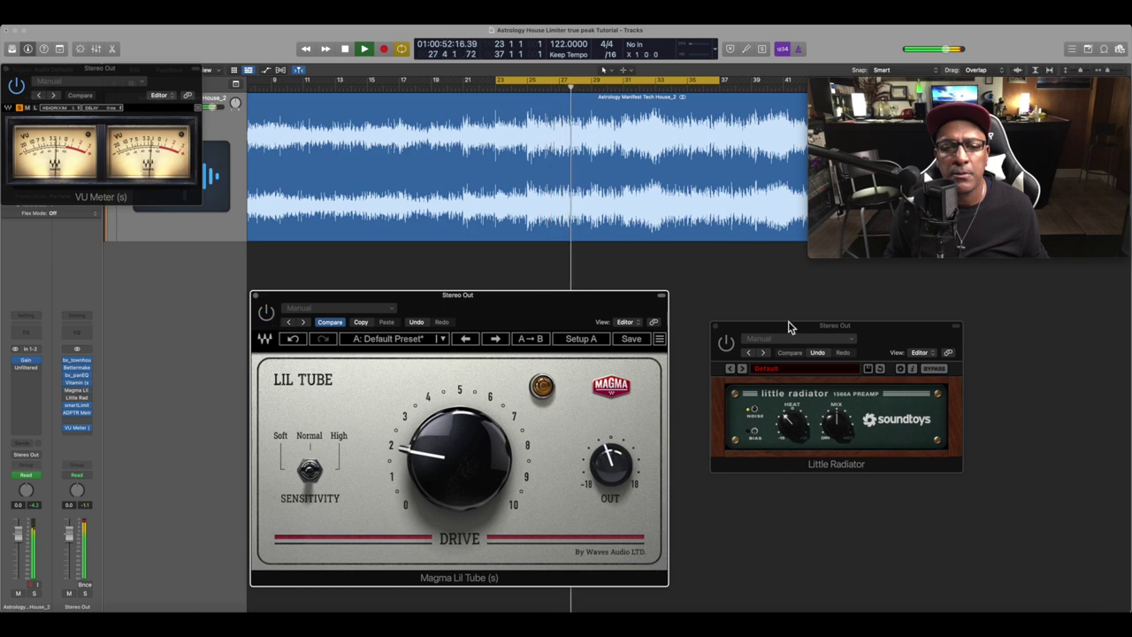
left_click(727, 350)
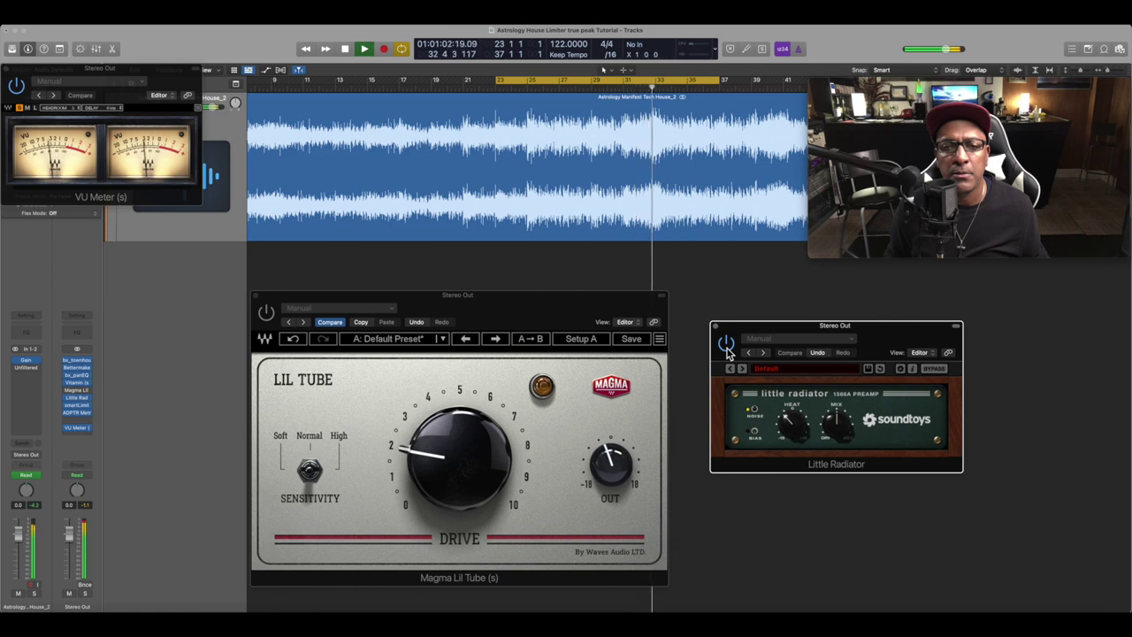
Finish the comparison with Lil Tube enabled and Little Radiator bypassed, and close the Little Radiator window.
left_click(264, 316)
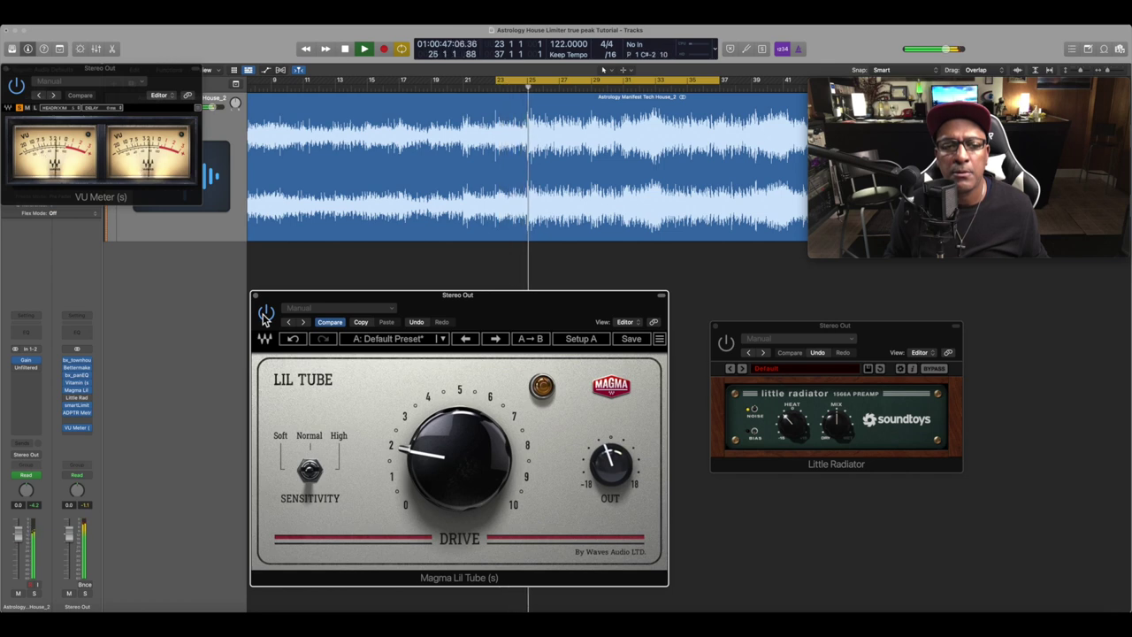
left_click(264, 315)
left_click(726, 342)
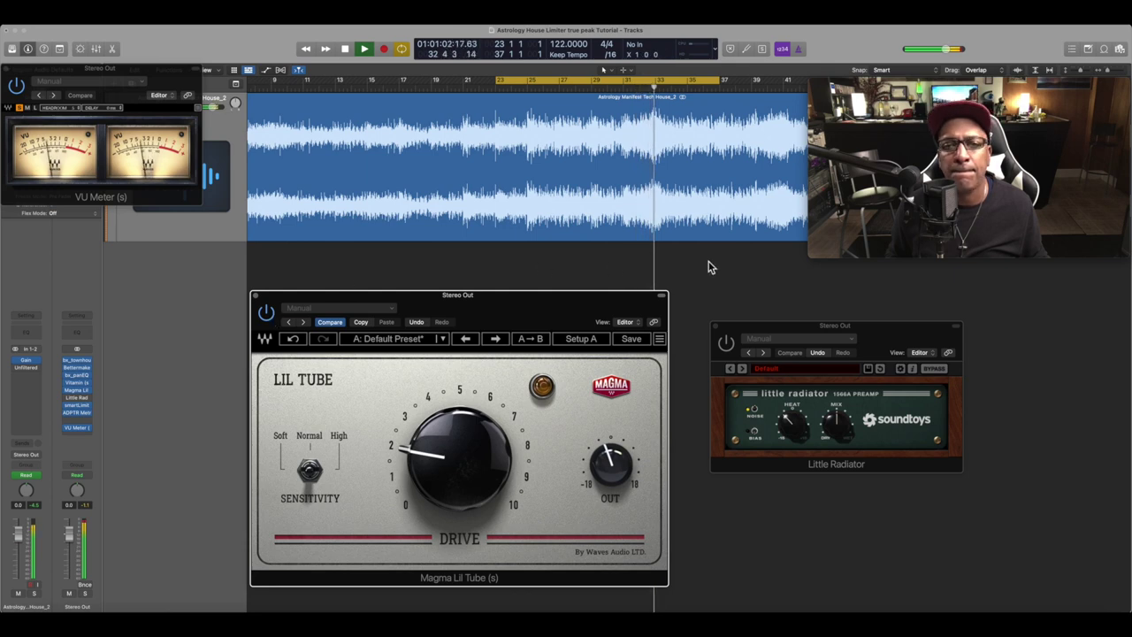
left_click(716, 328)
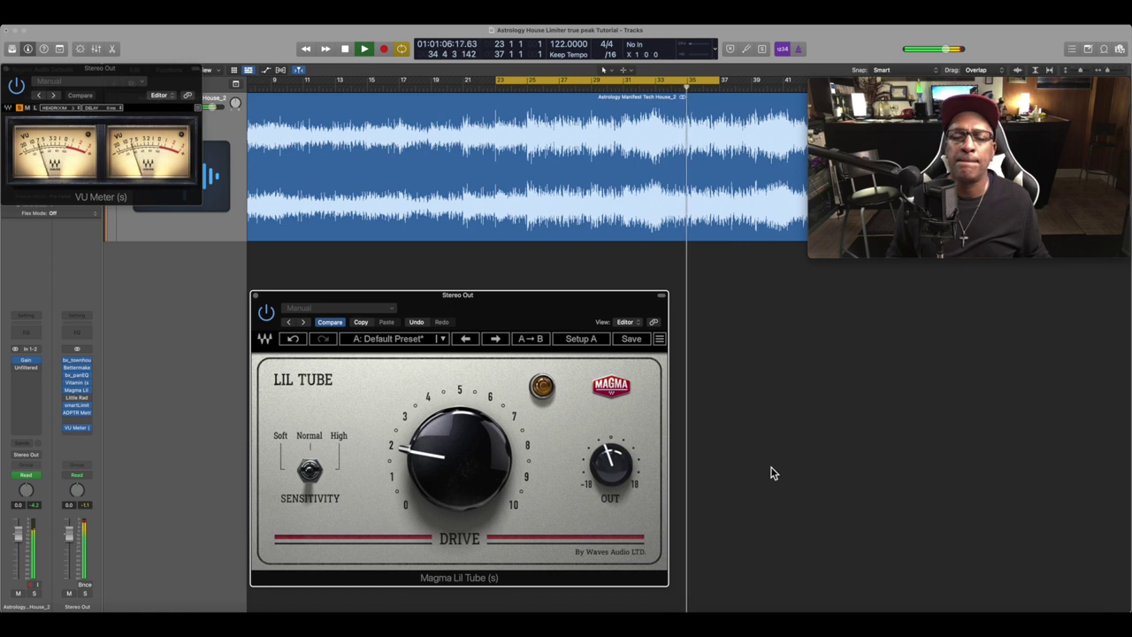